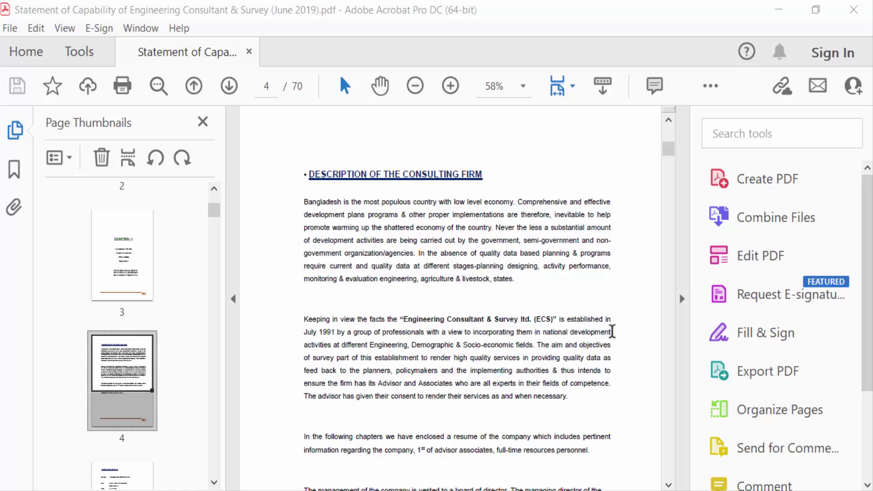
# Step: Bring the Acrobat window showing the consultancy report into focus
pyautogui.click(122, 16)
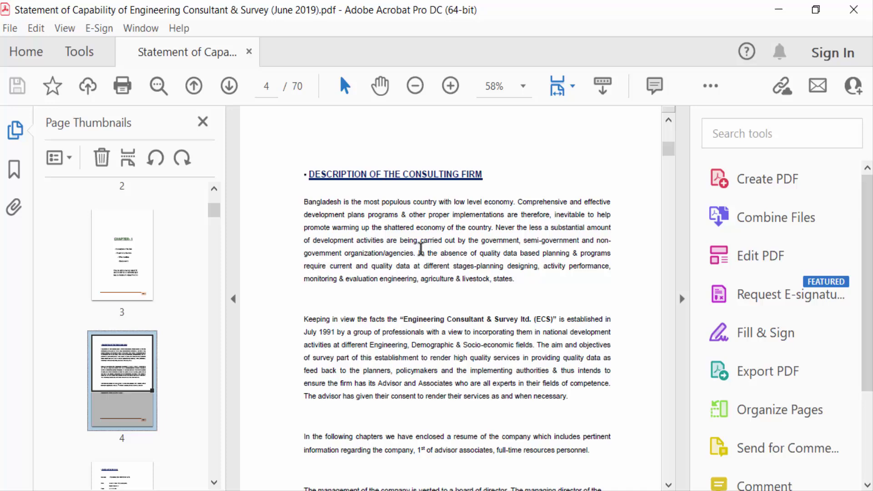
pyautogui.scroll(-3, 430, 273)
pyautogui.scroll(-4, 428, 285)
pyautogui.scroll(-4, 380, 328)
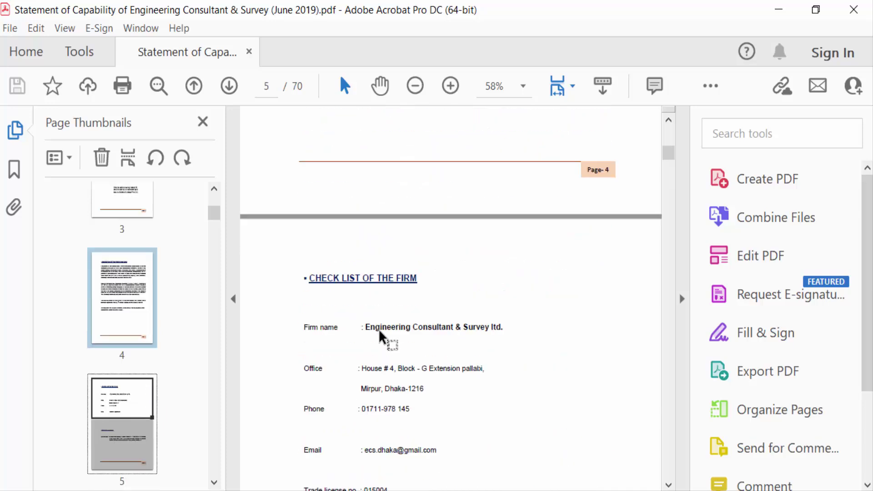
pyautogui.scroll(-4, 379, 329)
pyautogui.scroll(-5, 376, 337)
pyautogui.scroll(-4, 376, 336)
pyautogui.scroll(-3, 376, 337)
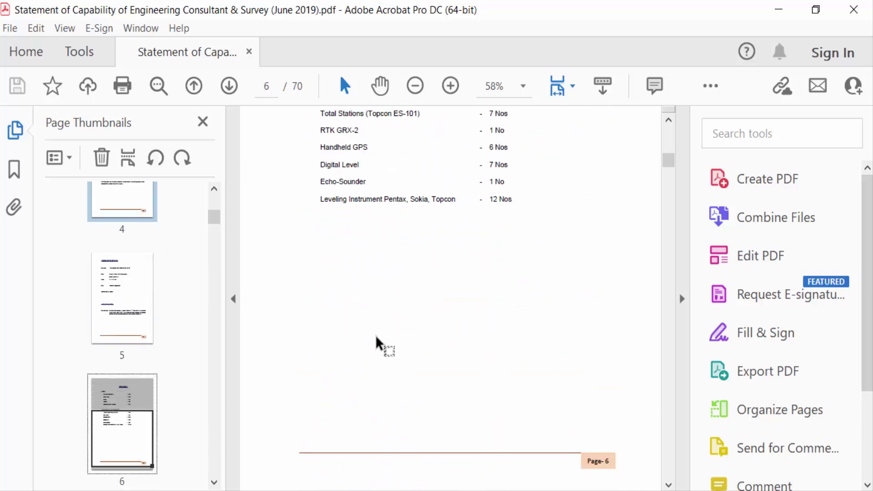
pyautogui.scroll(-2, 376, 336)
pyautogui.scroll(-3, 376, 336)
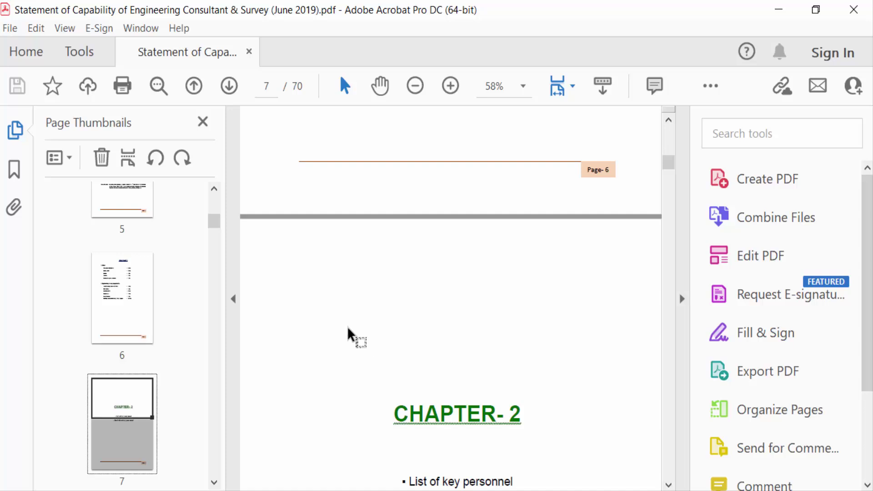
# Step: Start printing to the Adobe PDF printer with all pages 1 to 70 included
pyautogui.click(10, 28)
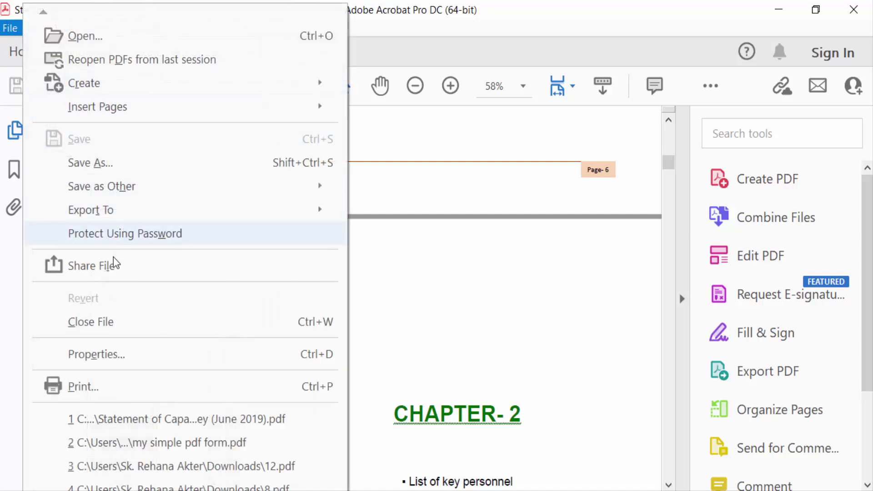
pyautogui.click(103, 386)
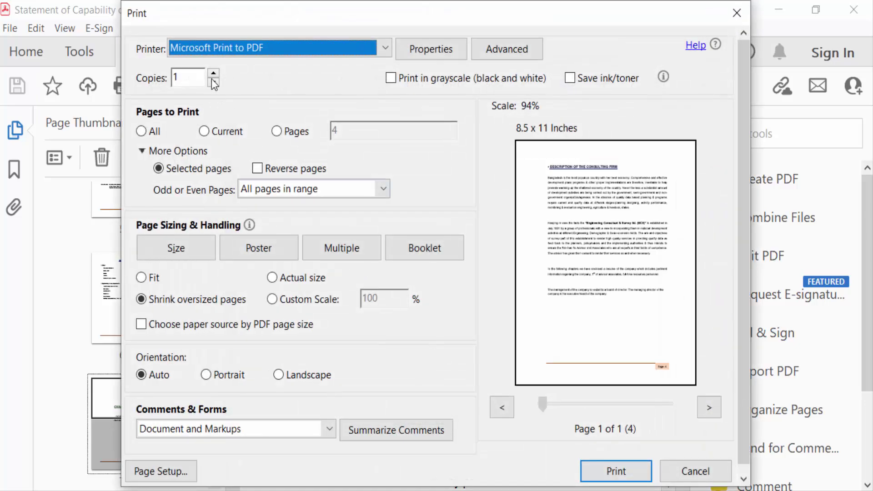
pyautogui.click(211, 51)
pyautogui.click(216, 64)
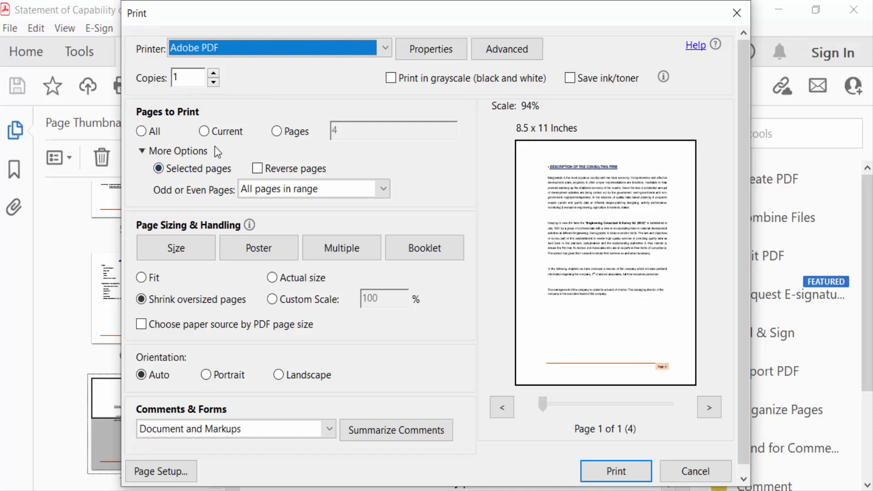
pyautogui.click(142, 131)
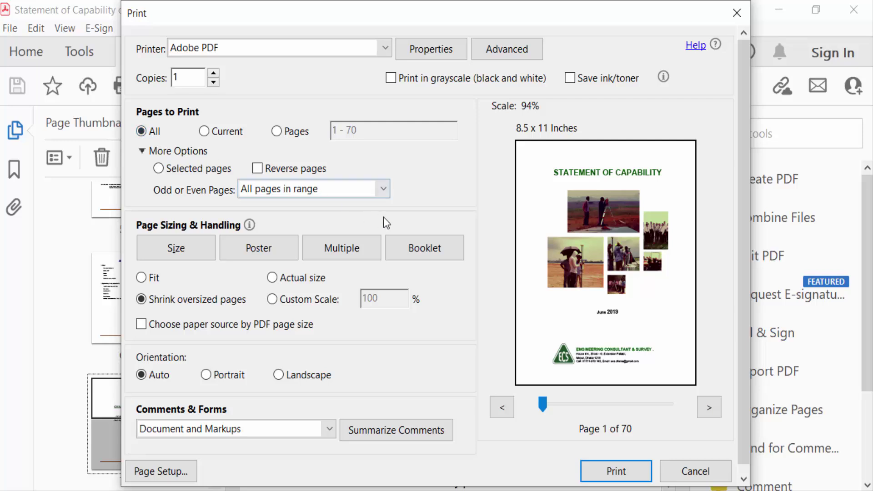
# Step: Choose Booklet layout with Both sides subset and Left binding
pyautogui.click(414, 251)
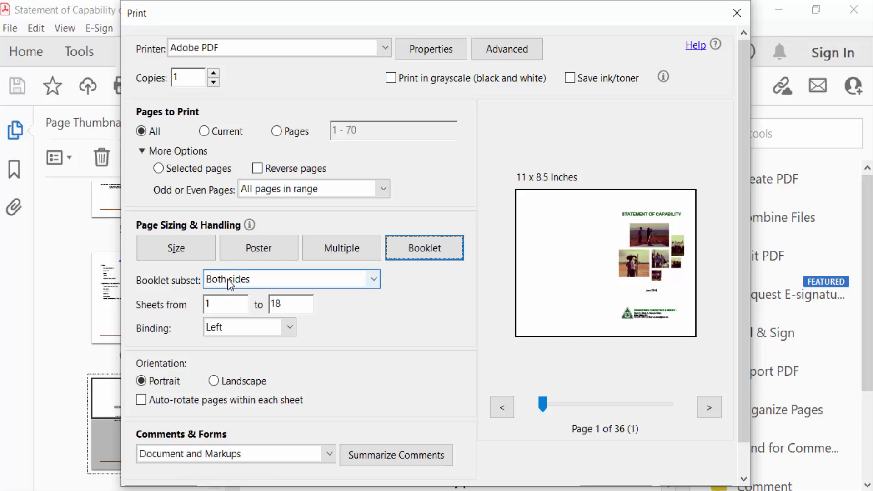
pyautogui.click(373, 280)
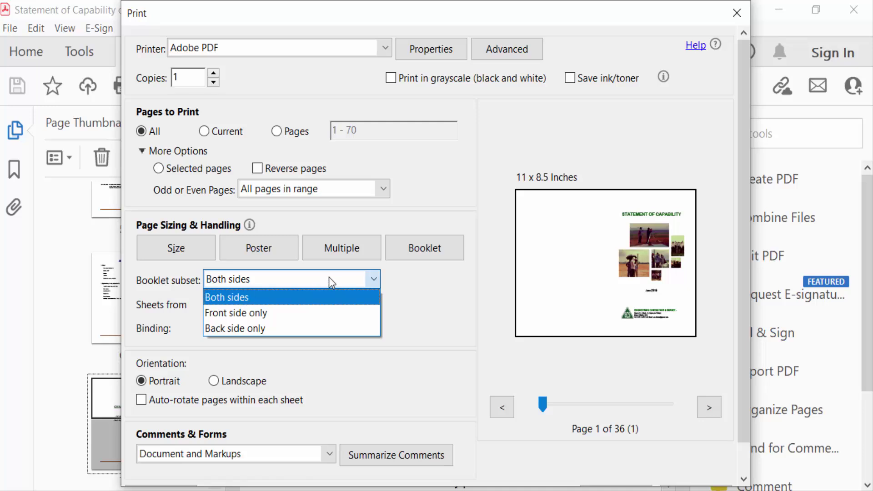
pyautogui.click(284, 297)
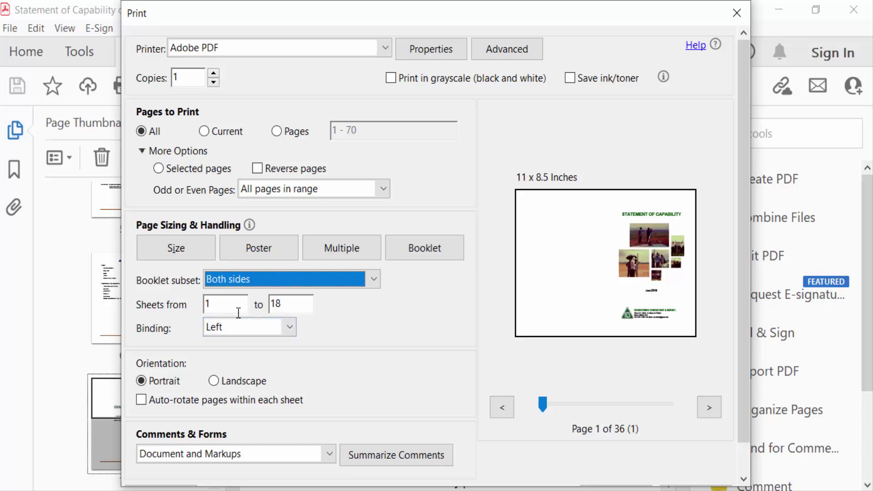
pyautogui.click(285, 327)
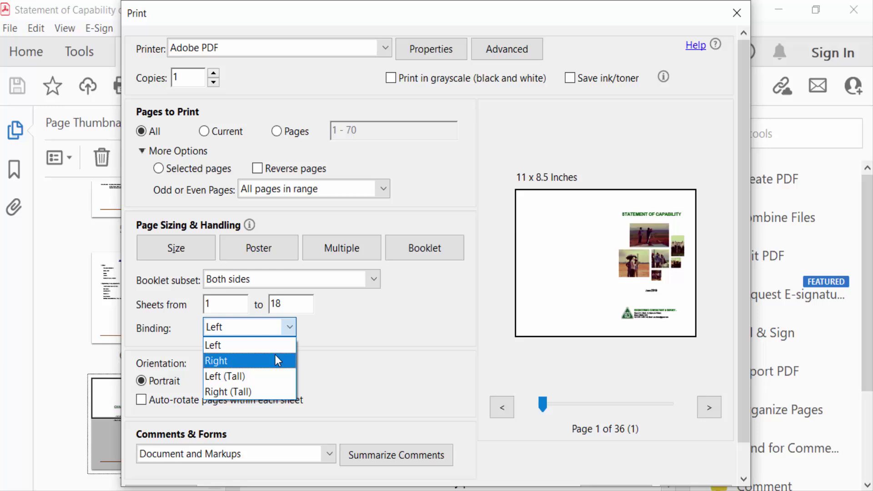
pyautogui.click(261, 344)
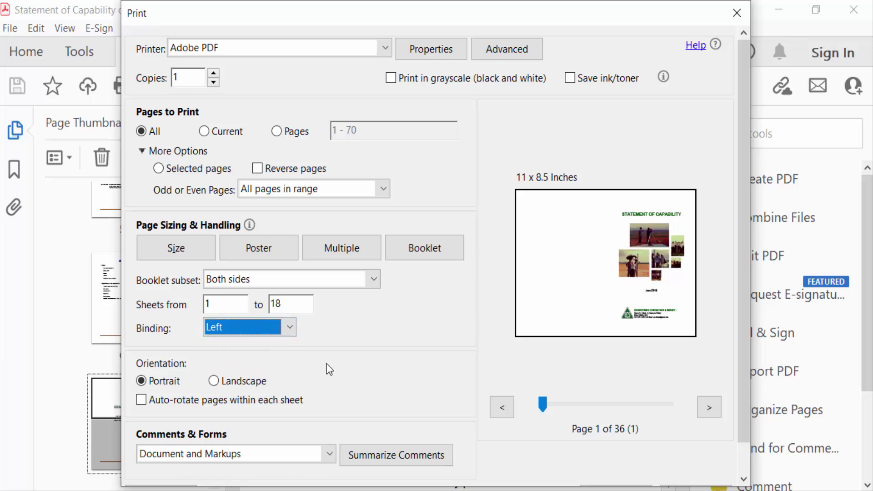
# Step: Keep Portrait orientation after trying Landscape and send the booklet to print
pyautogui.click(214, 381)
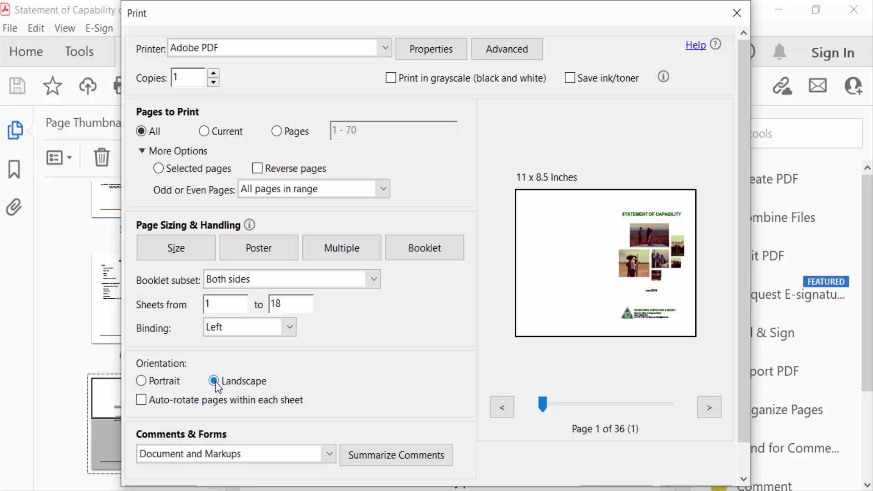
pyautogui.click(142, 382)
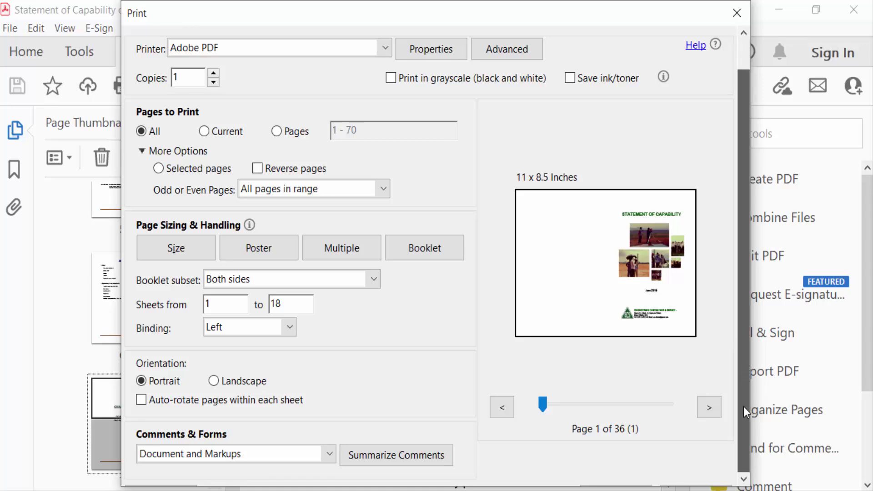
pyautogui.scroll(-1, 743, 407)
pyautogui.click(614, 466)
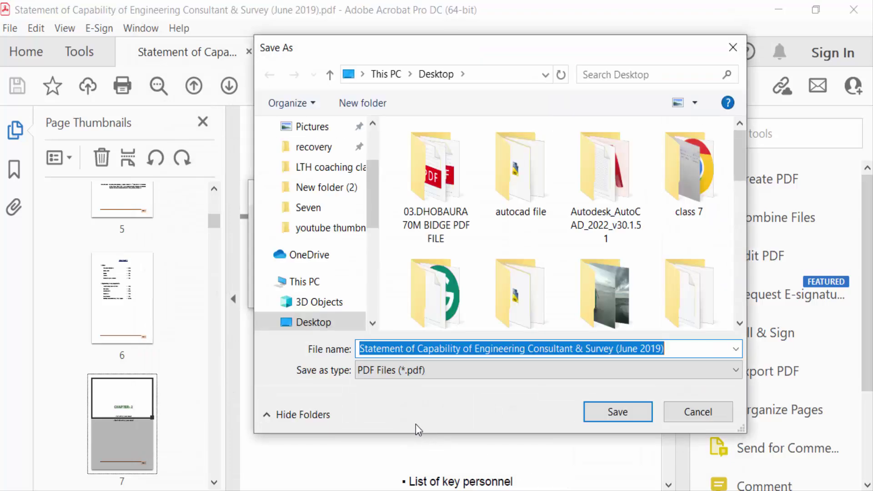
pyautogui.write('boo')
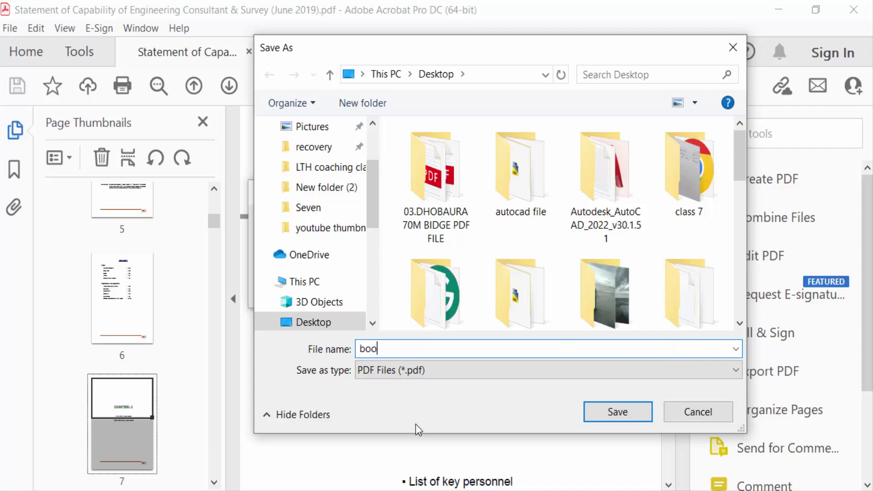
pyautogui.write('klet')
pyautogui.click(613, 419)
pyautogui.scroll(-5, 395, 343)
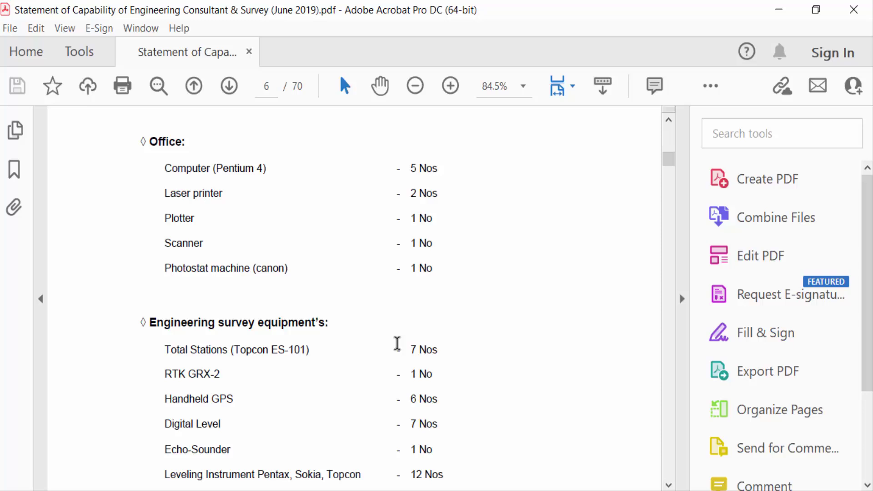